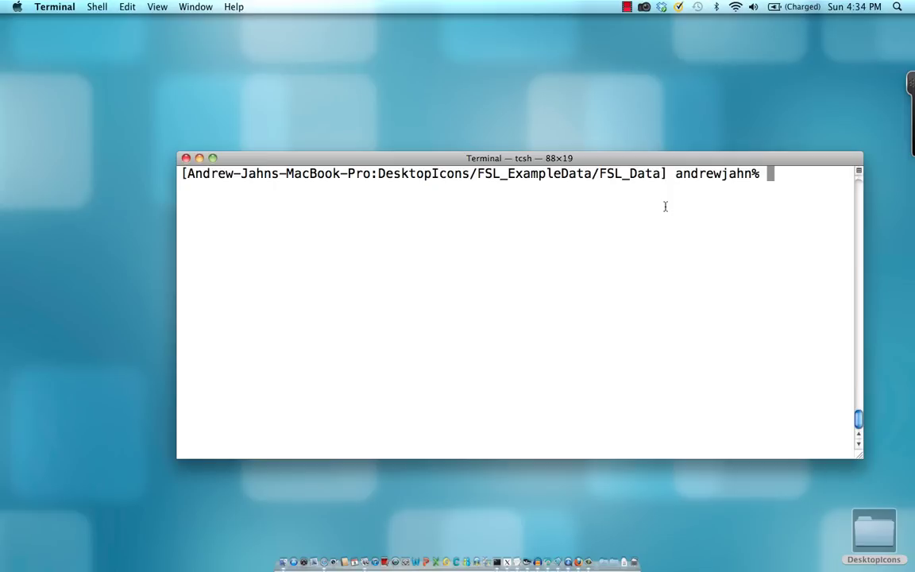
Launch fsl and shift the FSL 4.1.9 window down and right, away from the corner.
{"action": "type", "text": "fsl"}
{"action": "key", "text": "Return"}
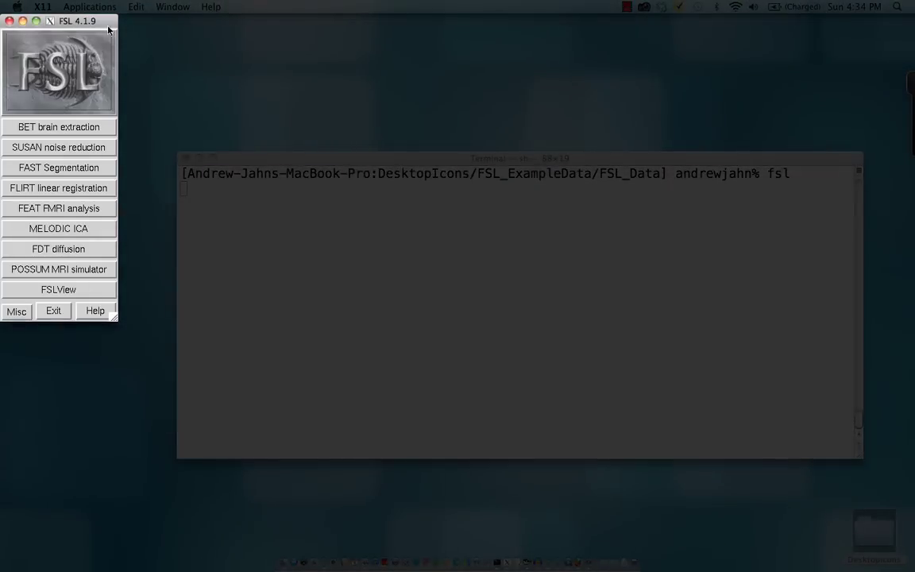
{"action": "left_click_drag", "start_coordinate": [80, 23], "coordinate": [105, 36]}
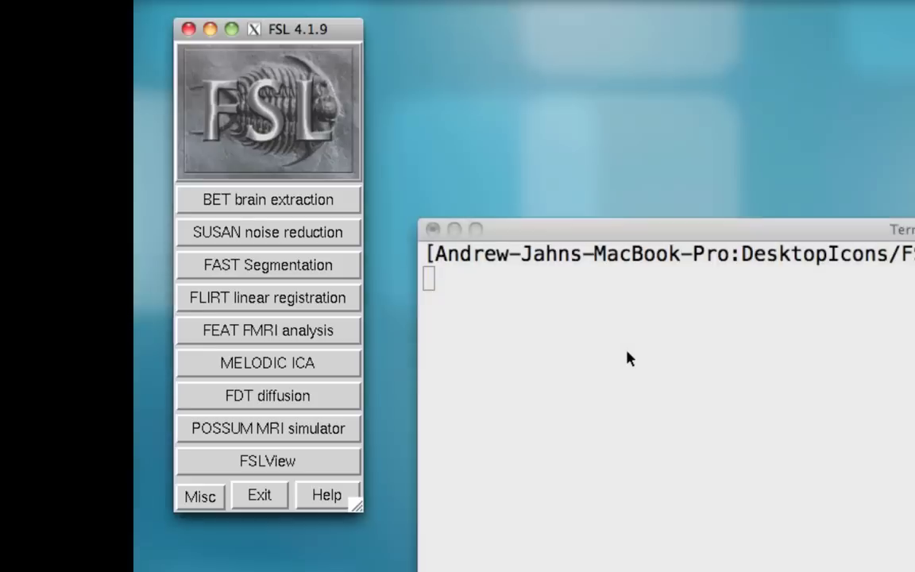
Suspend fsl with Ctrl+Z, resume it with bg, and start fslview from Terminal.
{"action": "left_click", "coordinate": [623, 356]}
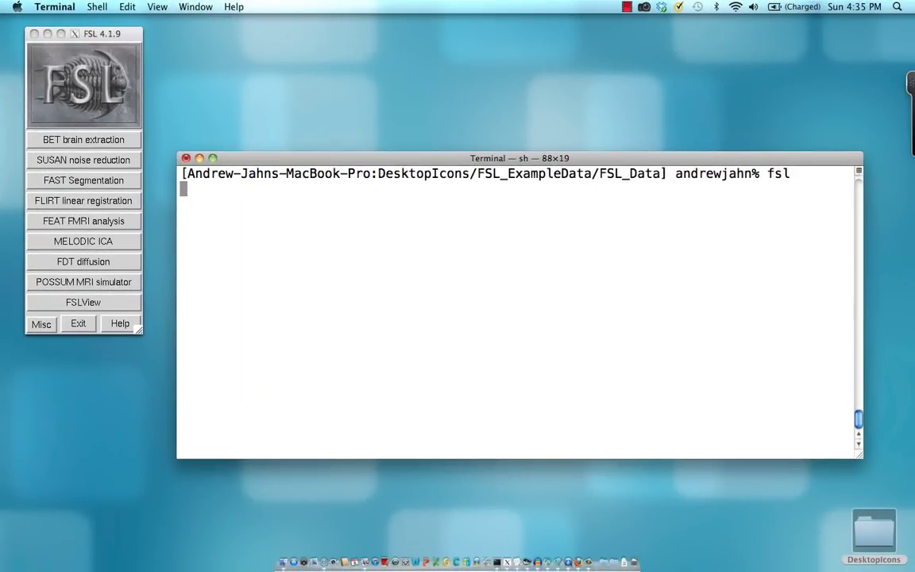
{"action": "key", "text": "ctrl+z"}
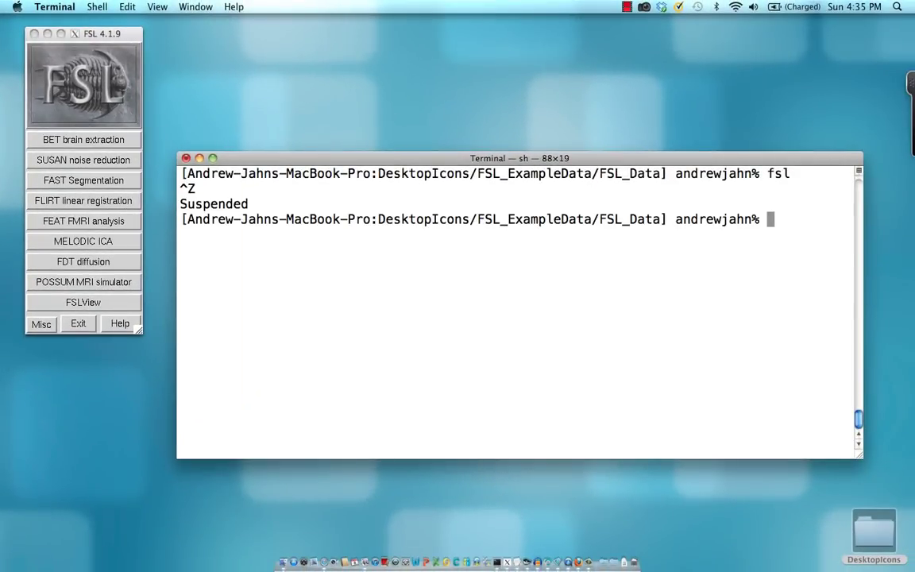
{"action": "type", "text": "bg"}
{"action": "key", "text": "Return"}
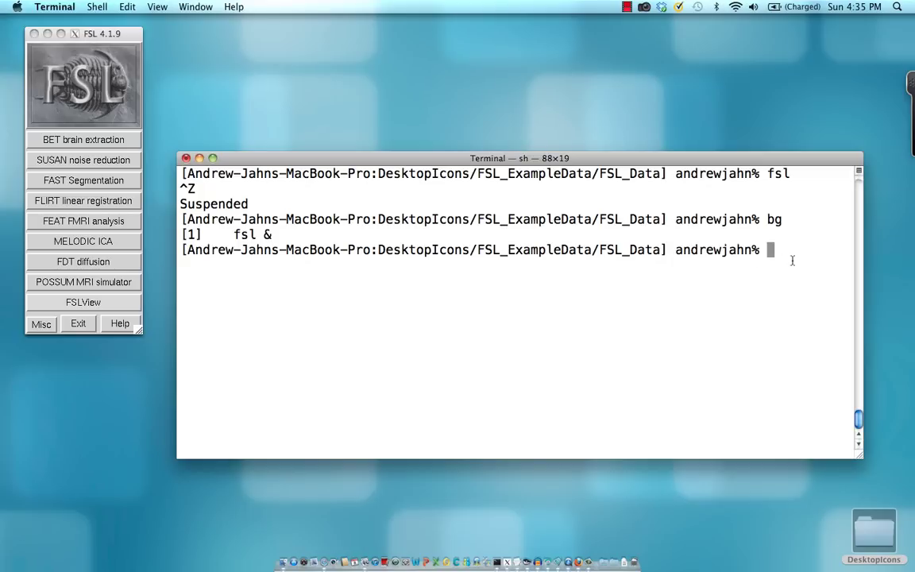
{"action": "type", "text": "fslview"}
{"action": "key", "text": "Return"}
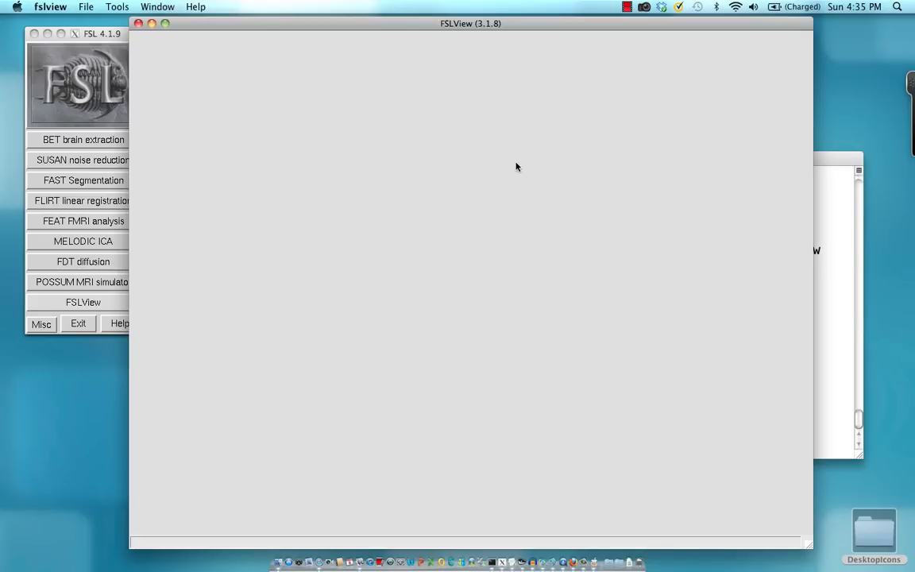
Open s005a001.nii.gz in FSLView and check two crosshair points in the axial slice.
{"action": "left_click", "coordinate": [91, 4]}
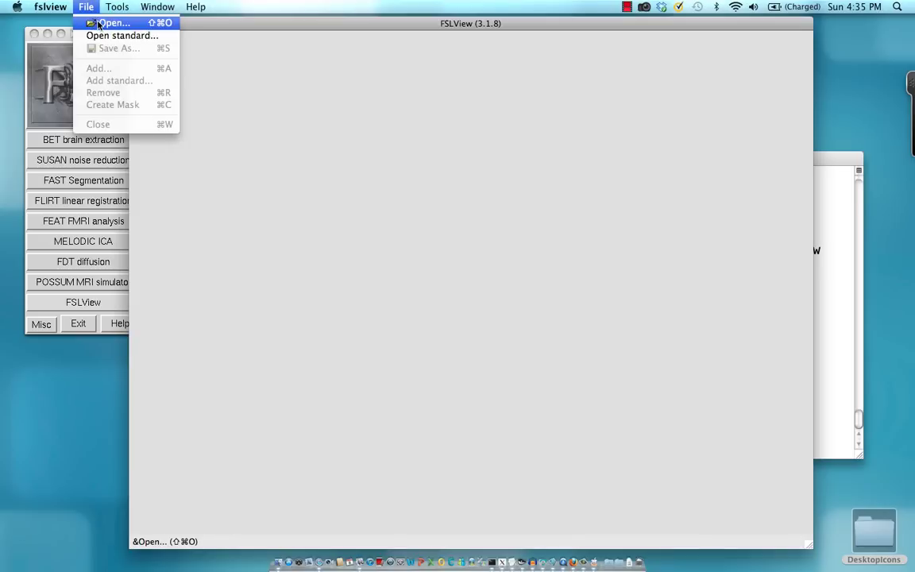
{"action": "left_click", "coordinate": [96, 23]}
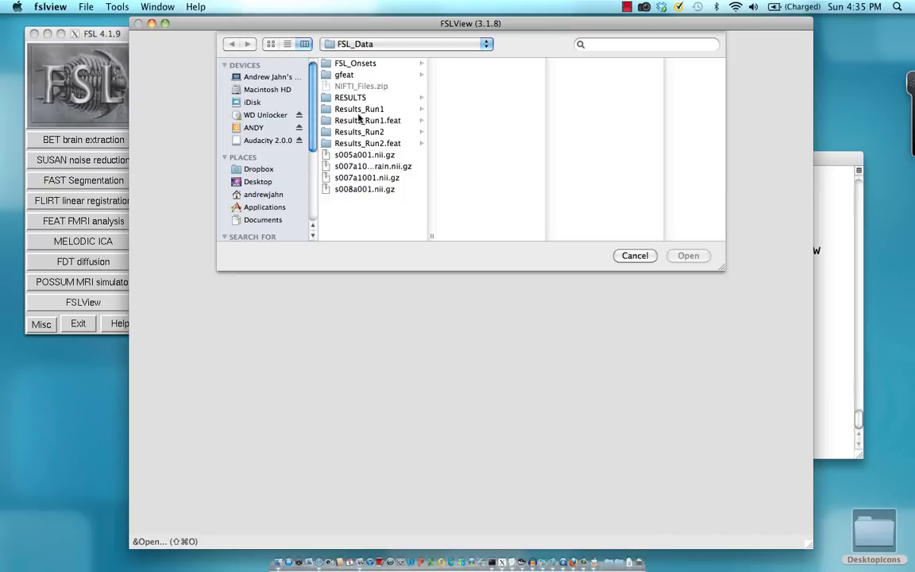
{"action": "left_click", "coordinate": [368, 156]}
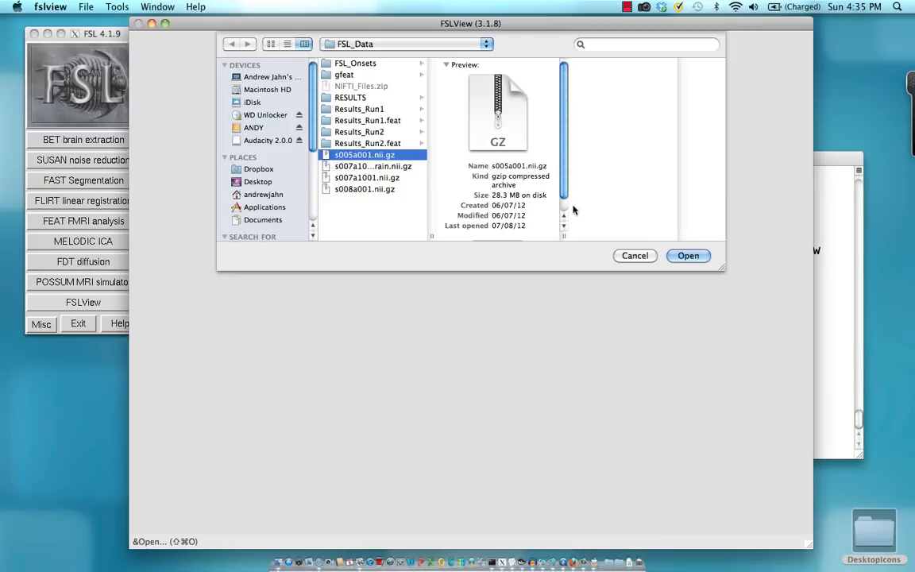
{"action": "left_click", "coordinate": [688, 258]}
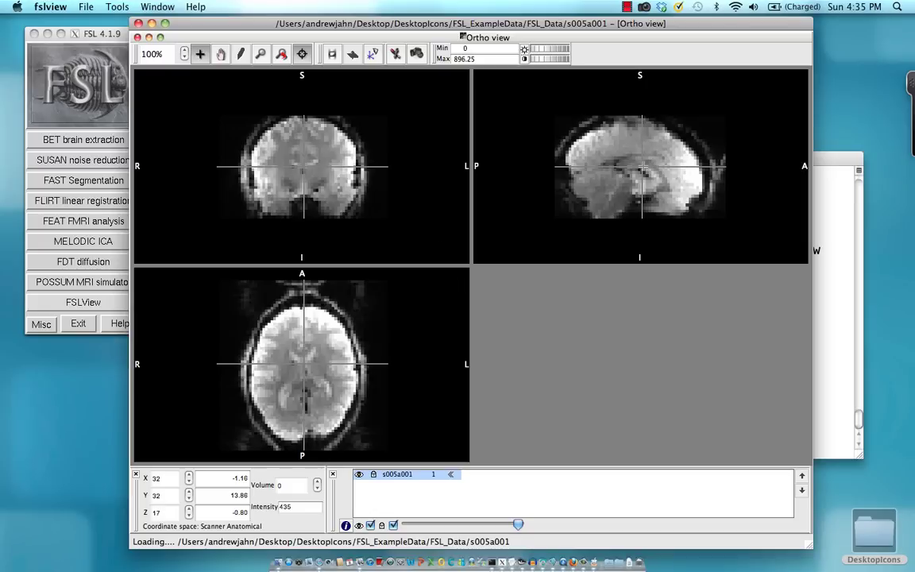
{"action": "left_click", "coordinate": [299, 326]}
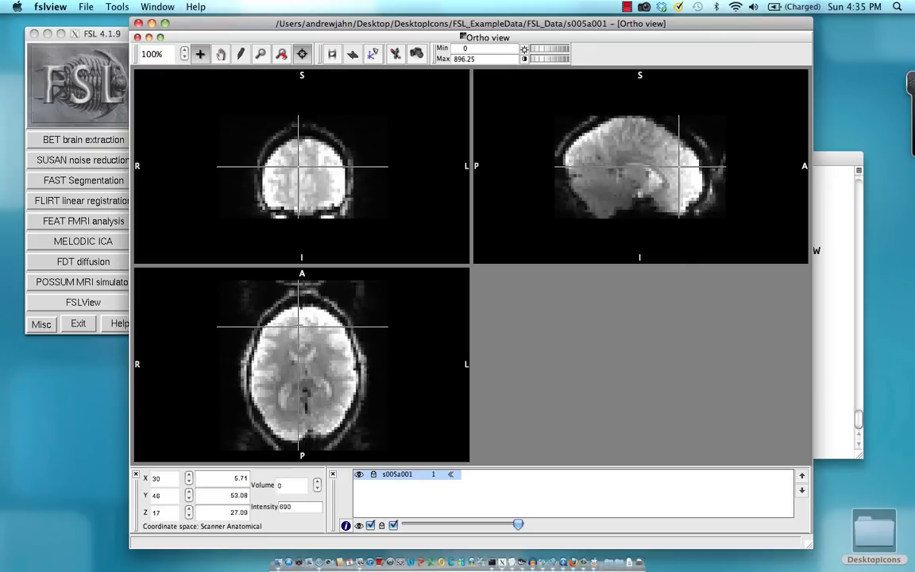
{"action": "left_click", "coordinate": [309, 353]}
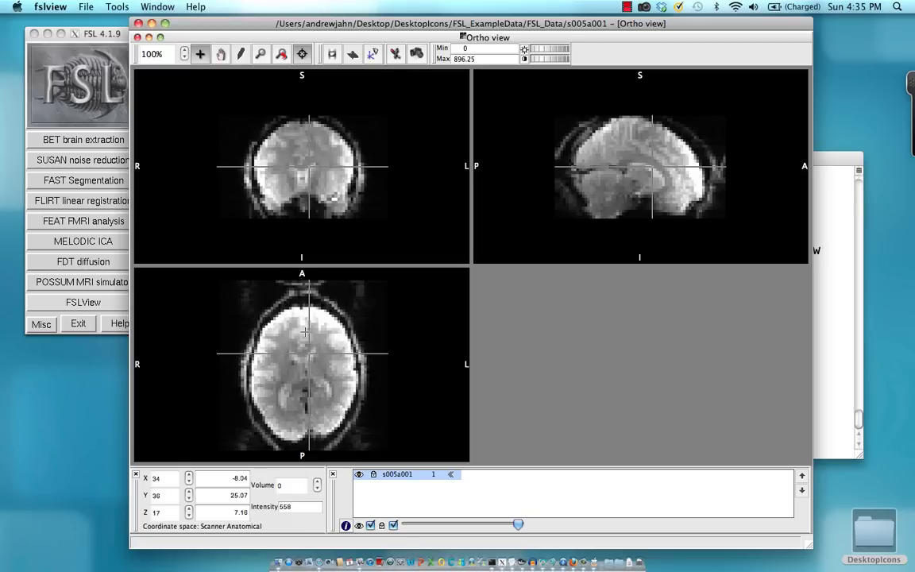
Swap in the anatomical s007a1001.nii.gz, inspect its slices, then close FSLView.
{"action": "left_click", "coordinate": [136, 37]}
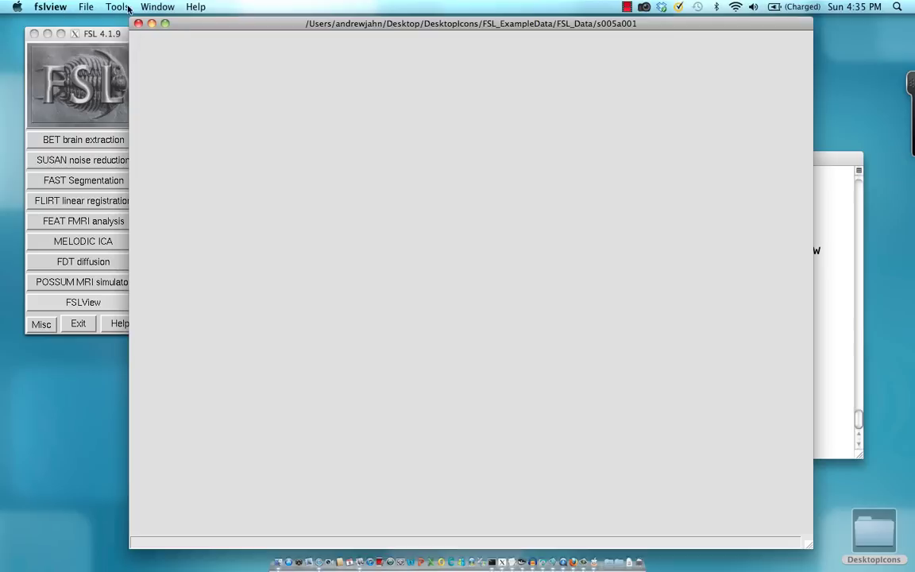
{"action": "left_click", "coordinate": [85, 6]}
{"action": "left_click", "coordinate": [95, 22]}
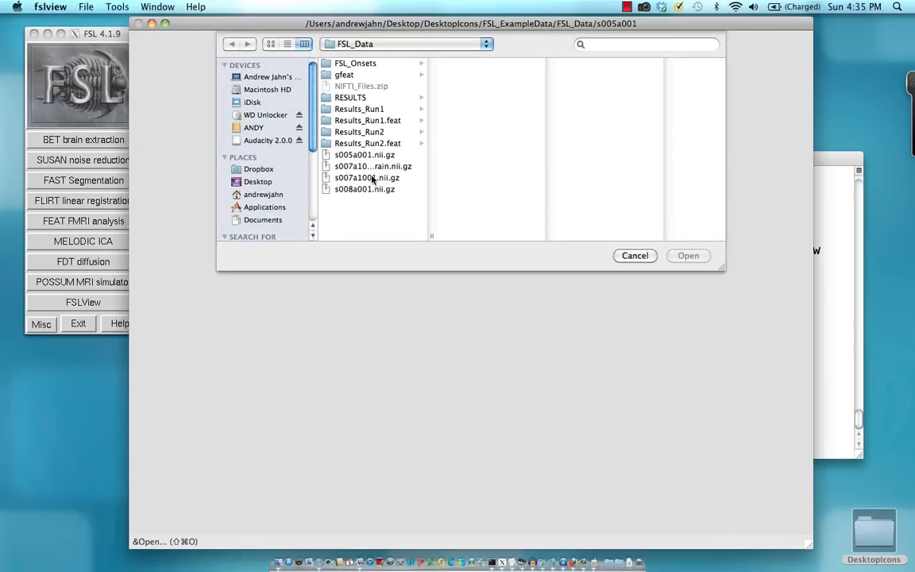
{"action": "left_click", "coordinate": [372, 178]}
{"action": "left_click", "coordinate": [688, 255]}
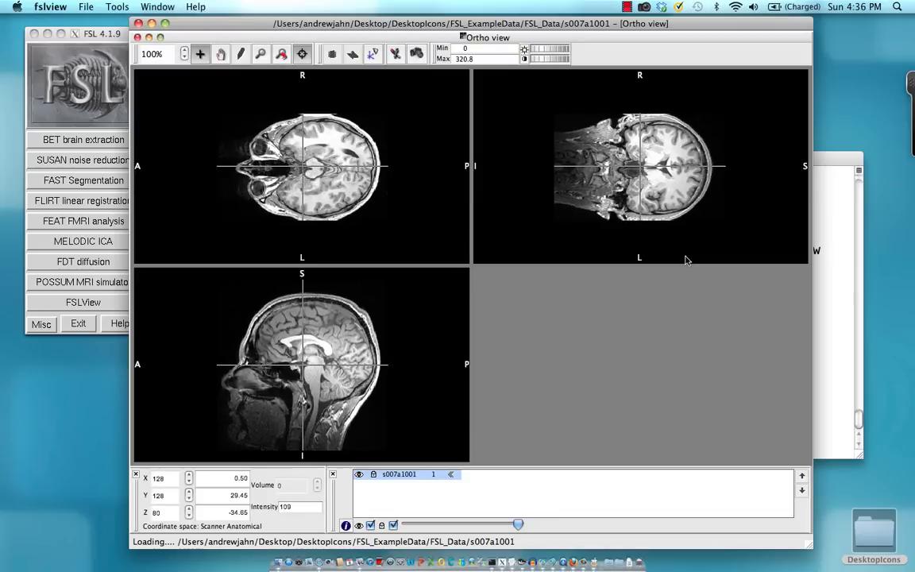
{"action": "left_click", "coordinate": [332, 168]}
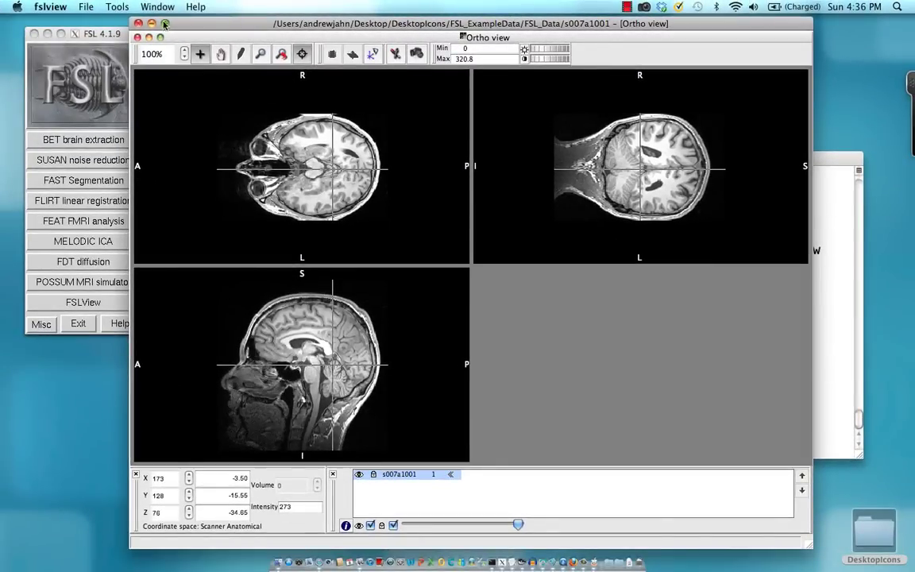
{"action": "left_click", "coordinate": [138, 23]}
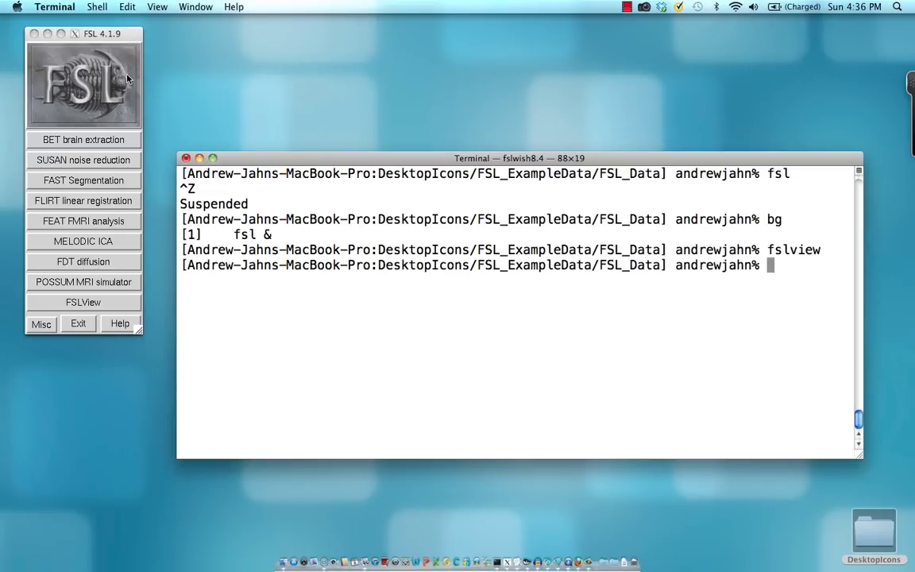
Bring the FSL tools window forward and launch BET Brain Extraction Tool v2.1.
{"action": "left_click", "coordinate": [99, 33]}
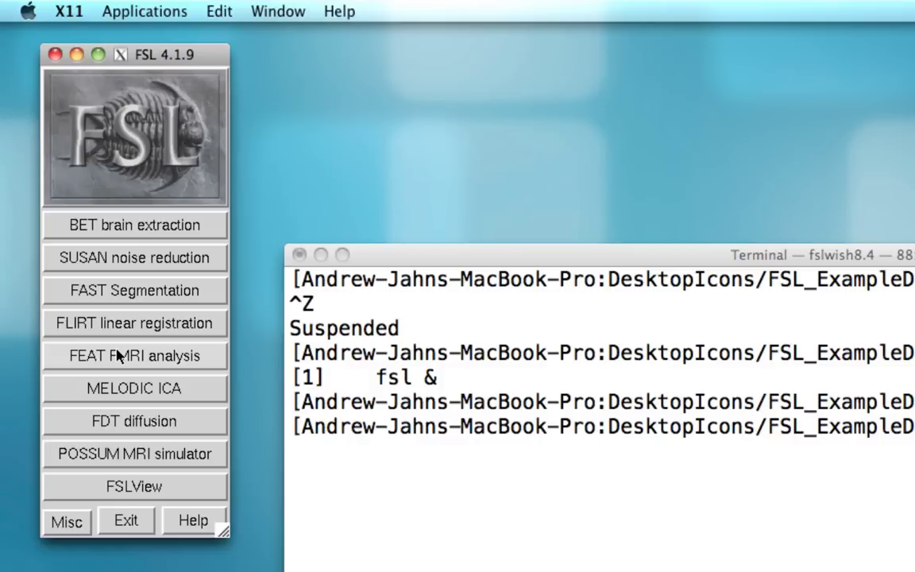
{"action": "left_click", "coordinate": [140, 232]}
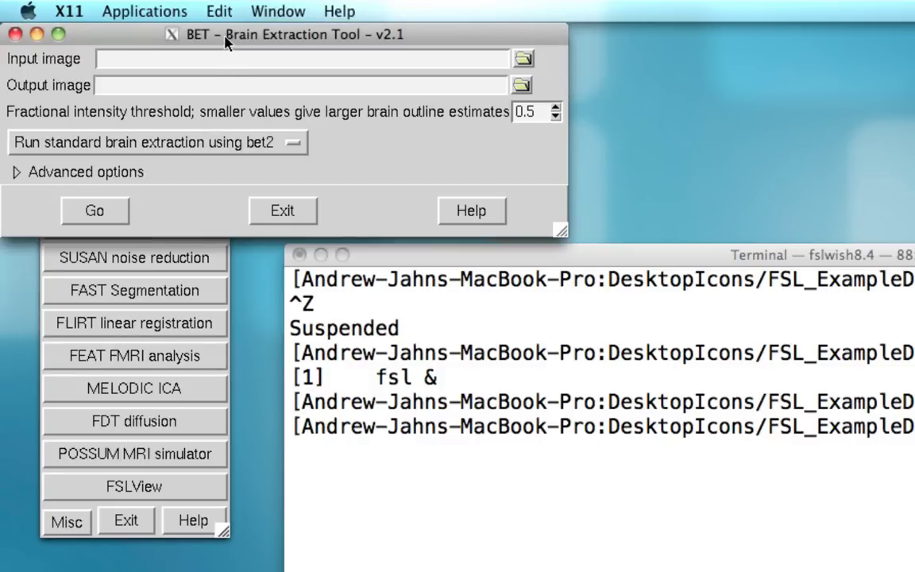
Choose s007a1001.nii.gz from FSL_ExampleData as BET's input image.
{"action": "left_click_drag", "start_coordinate": [225, 39], "coordinate": [506, 34]}
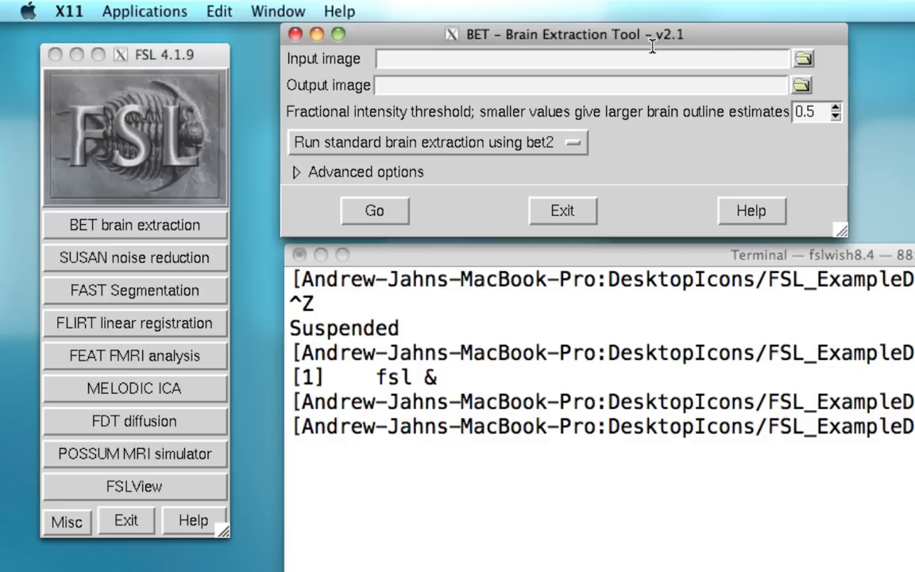
{"action": "left_click", "coordinate": [803, 58]}
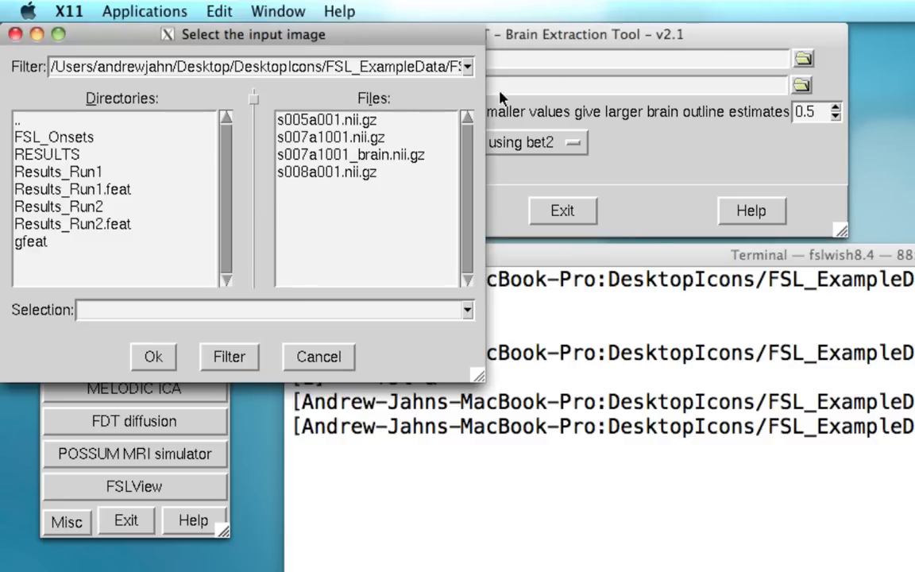
{"action": "left_click", "coordinate": [335, 141]}
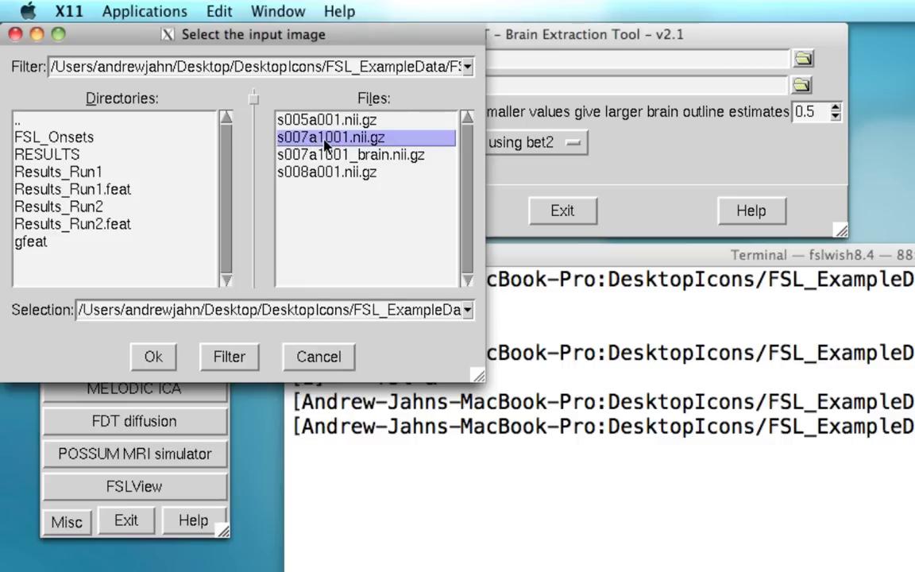
{"action": "left_click", "coordinate": [151, 356]}
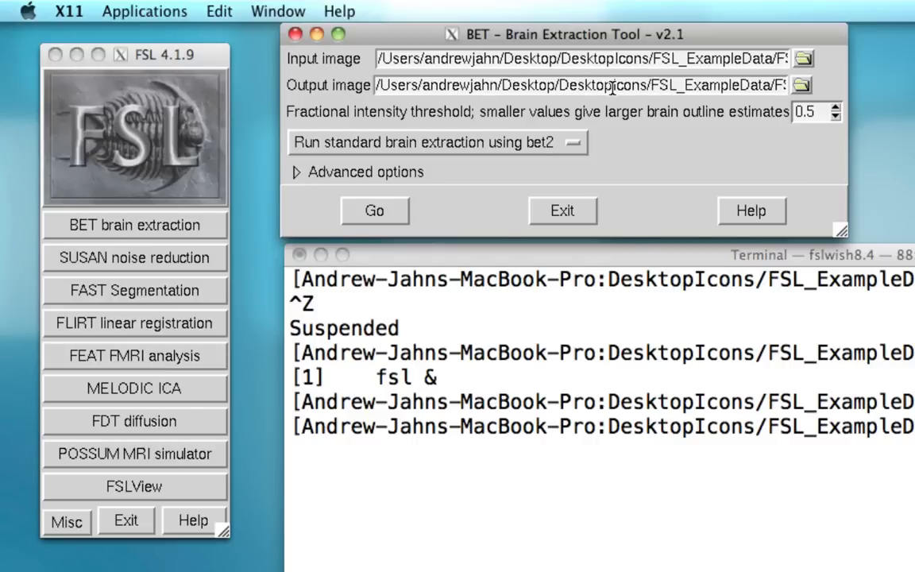
Check the output name s007a1001_brain and glance at the advanced options, leaving them default.
{"action": "left_click_drag", "start_coordinate": [611, 85], "coordinate": [870, 84]}
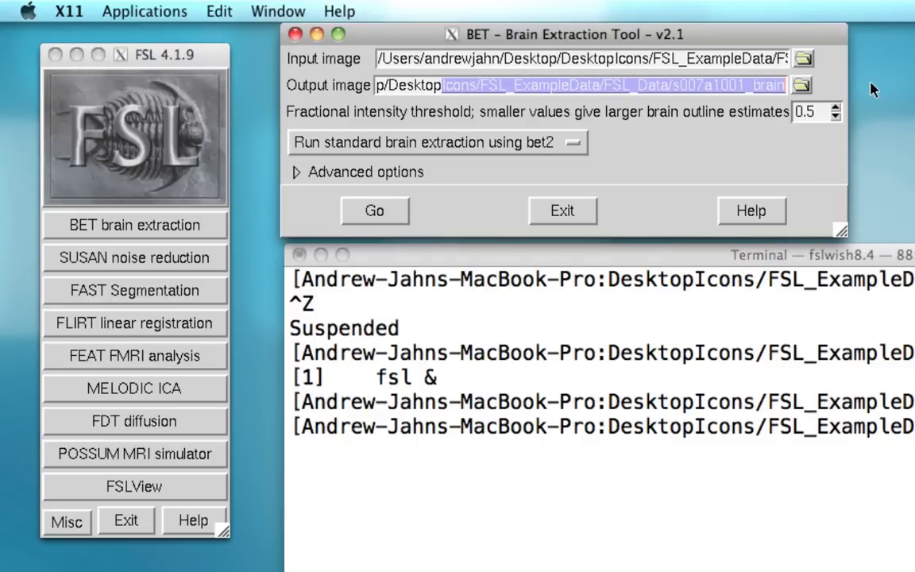
{"action": "left_click", "coordinate": [750, 86]}
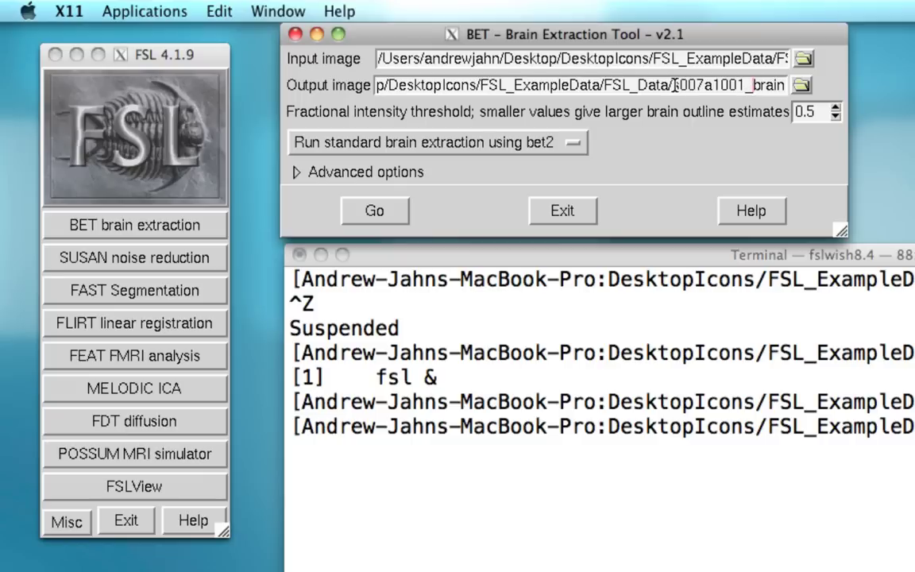
{"action": "left_click_drag", "start_coordinate": [673, 85], "coordinate": [743, 88]}
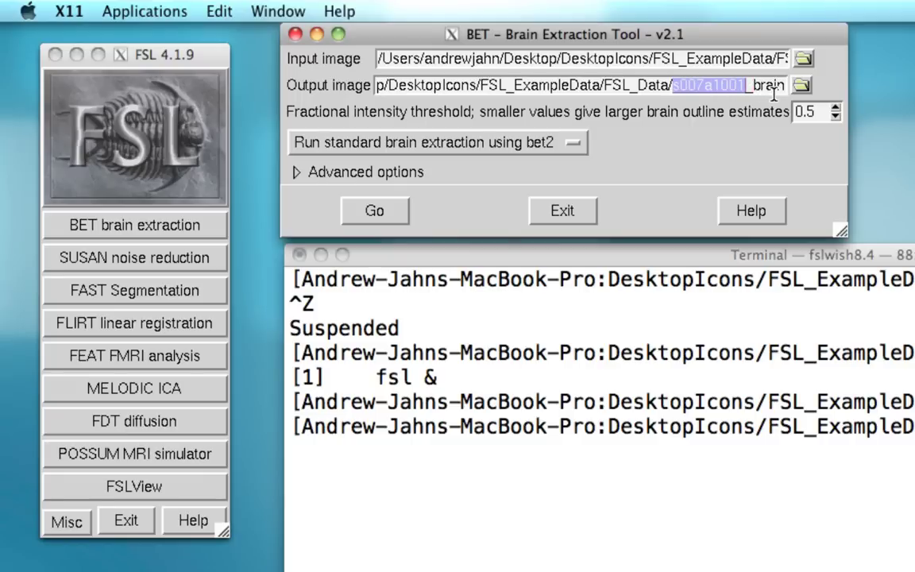
{"action": "left_click", "coordinate": [774, 92]}
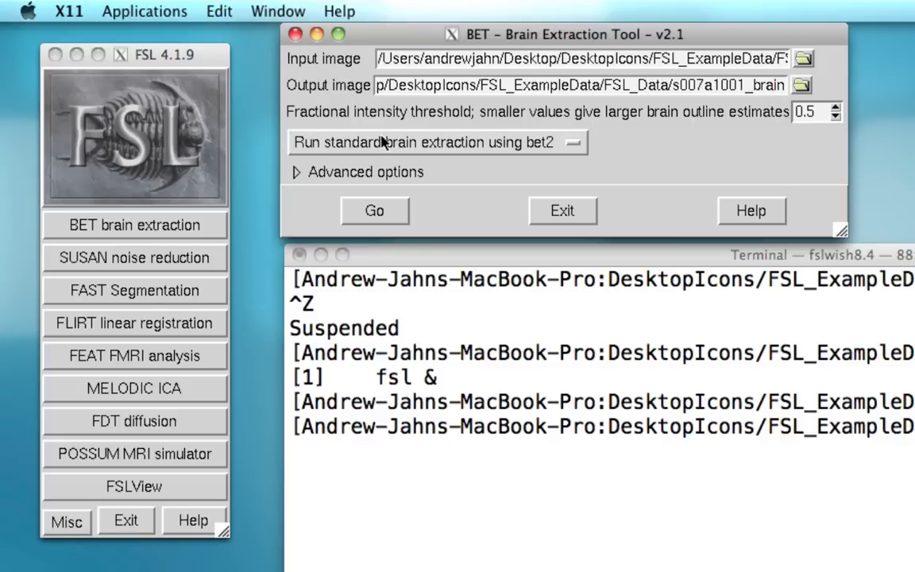
{"action": "left_click", "coordinate": [297, 173]}
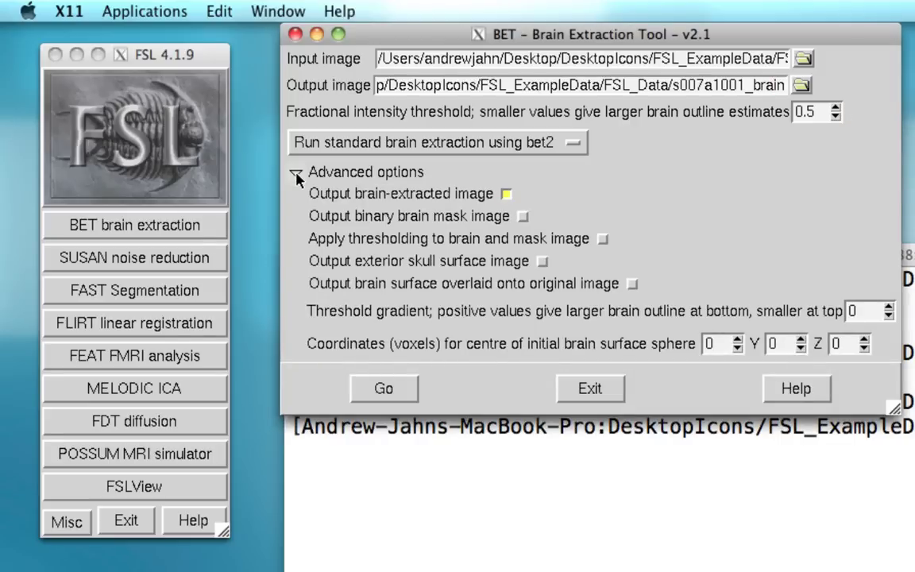
{"action": "left_click", "coordinate": [296, 174]}
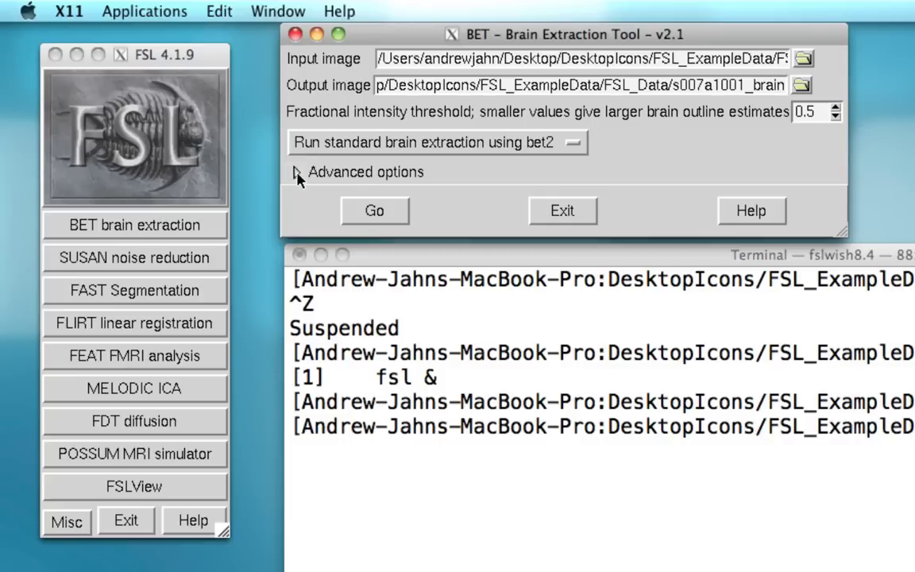
Run BET to Finished, select the bet command in Terminal, and open FSLView from the FSL menu.
{"action": "left_click", "coordinate": [382, 216]}
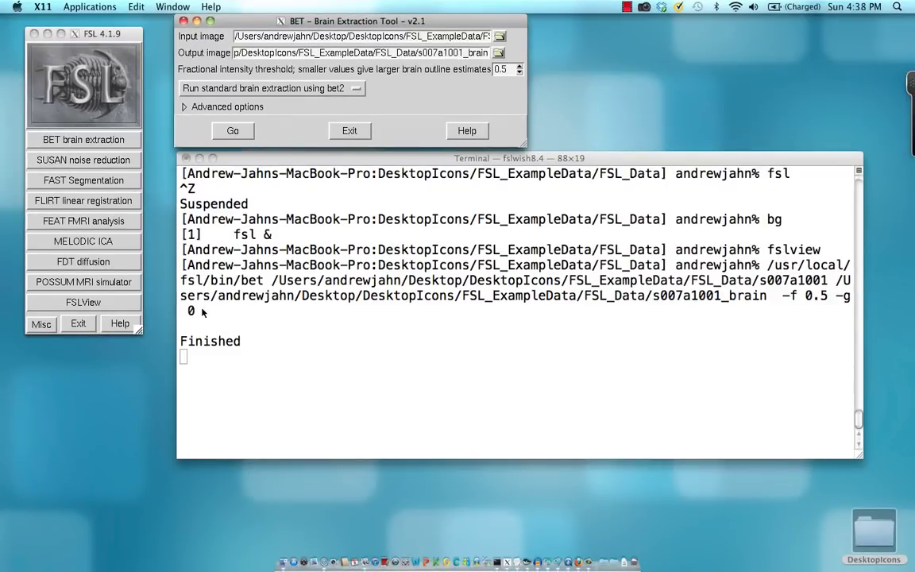
{"action": "left_click", "coordinate": [202, 311]}
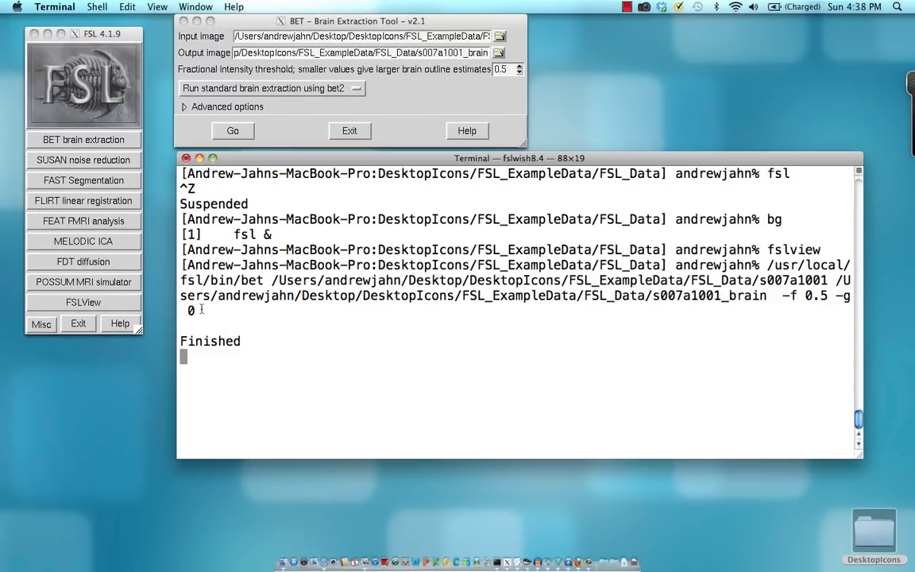
{"action": "left_click_drag", "start_coordinate": [199, 312], "coordinate": [178, 281]}
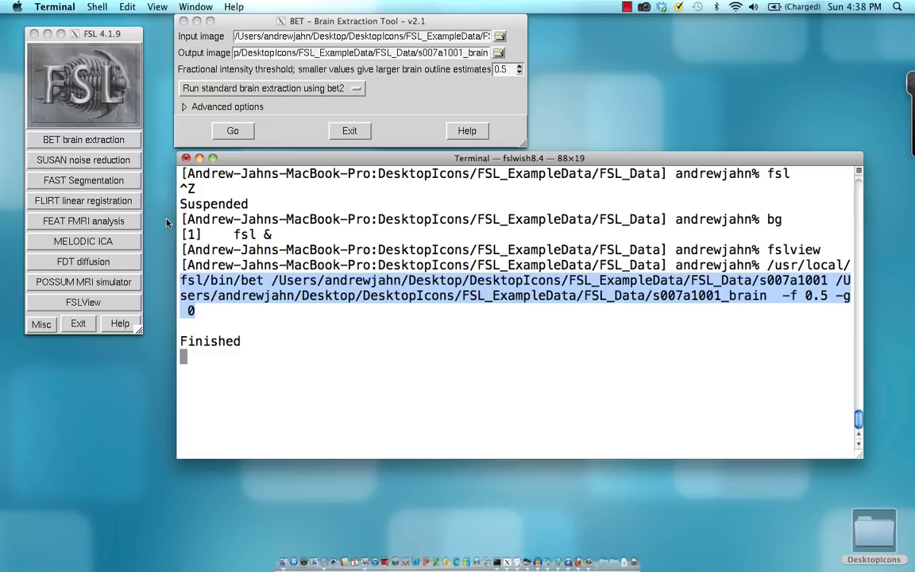
{"action": "left_click", "coordinate": [75, 303]}
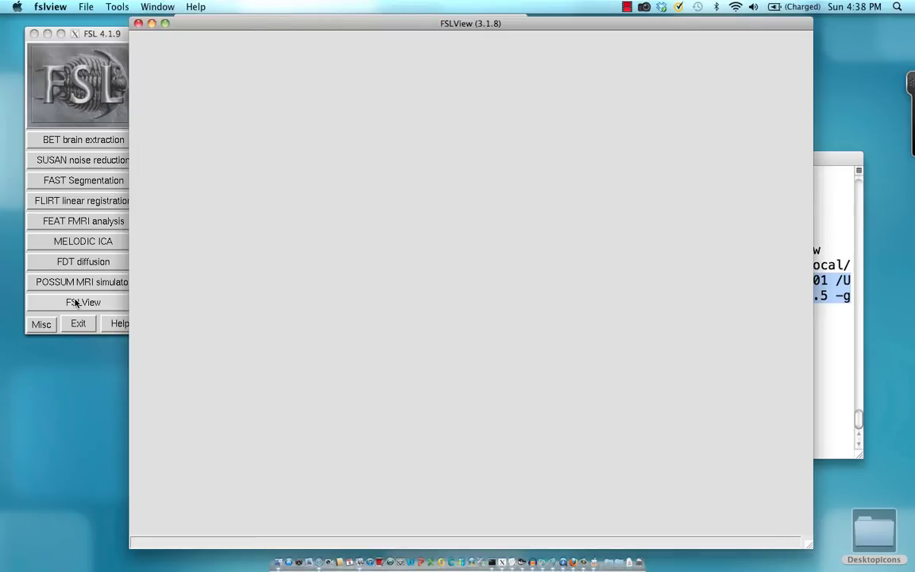
Load s007a1001_brain.nii.gz, drag through its axial slices, then close FSLView.
{"action": "left_click", "coordinate": [86, 6]}
{"action": "left_click", "coordinate": [97, 22]}
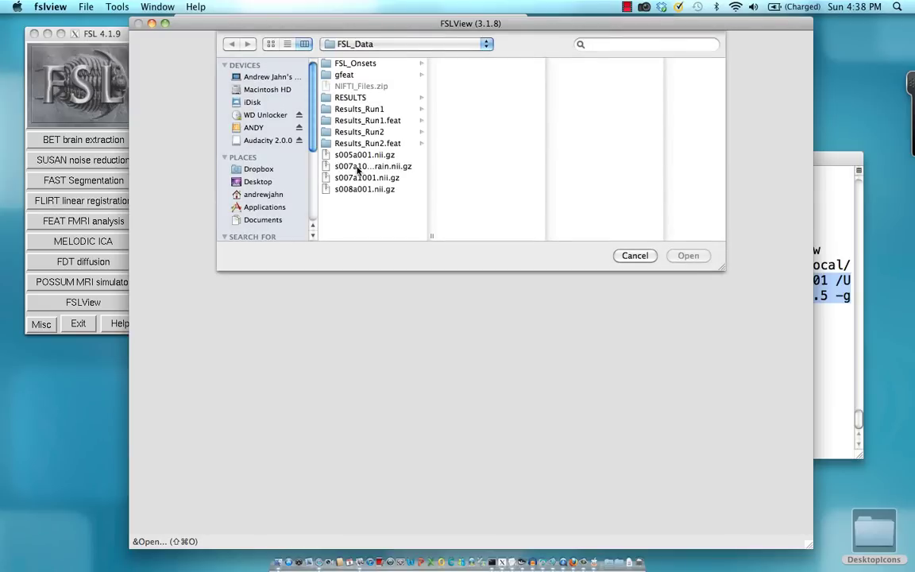
{"action": "left_click", "coordinate": [357, 169]}
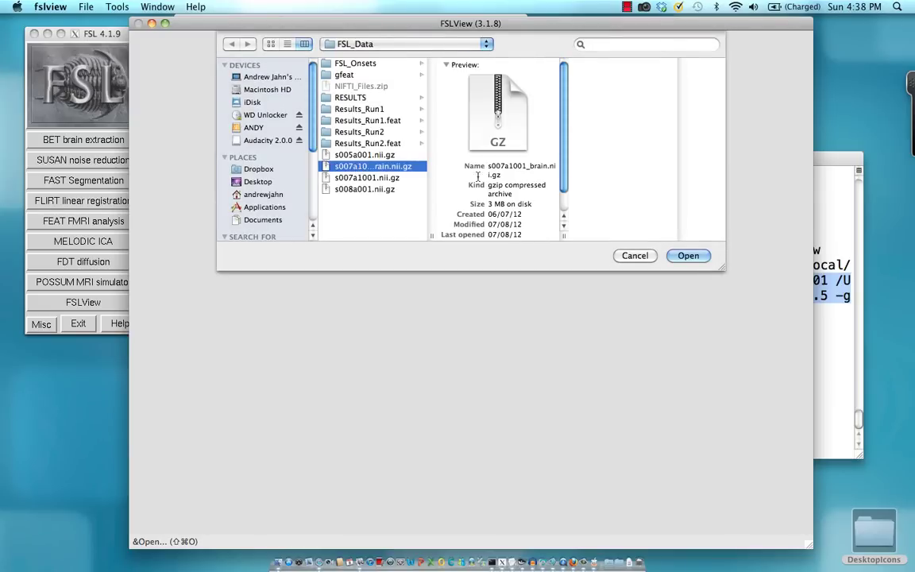
{"action": "left_click", "coordinate": [688, 256]}
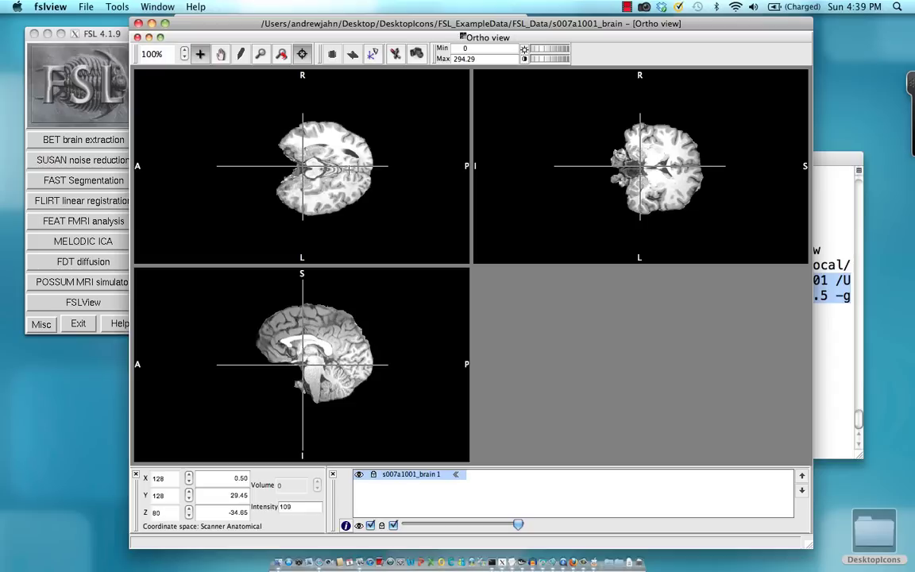
{"action": "mouse_move", "coordinate": [349, 169]}
{"action": "left_mouse_down"}
{"action": "mouse_move", "coordinate": [317, 167]}
{"action": "mouse_move", "coordinate": [335, 167]}
{"action": "left_mouse_up"}
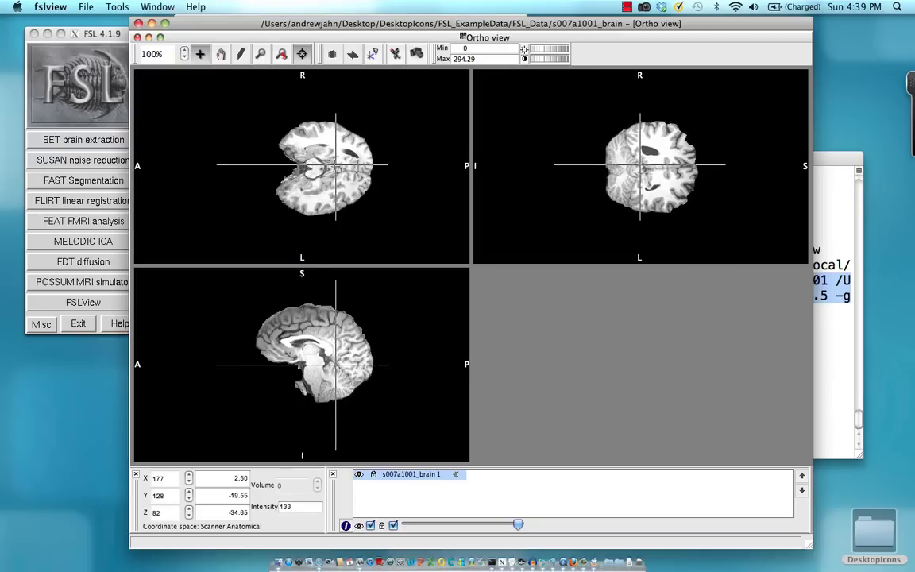
{"action": "left_click", "coordinate": [138, 23]}
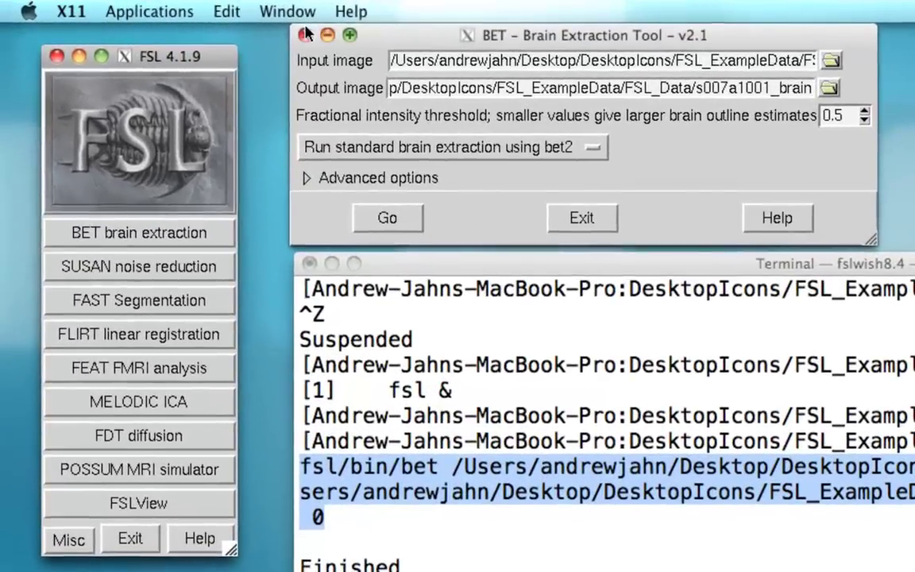
Close BET, open FEAT v5.98, move it aside, and check the First-level analysis dropdown.
{"action": "left_click", "coordinate": [184, 21]}
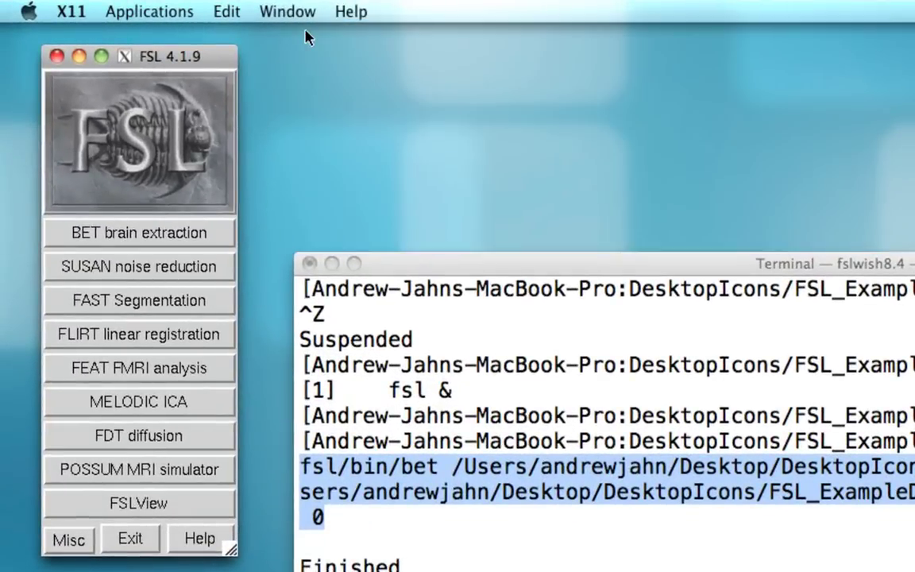
{"action": "left_click", "coordinate": [172, 374]}
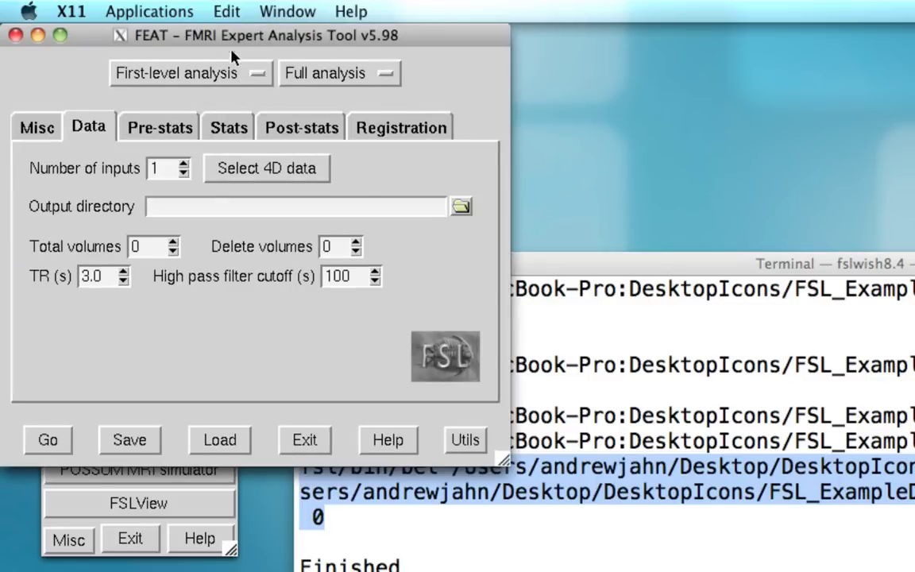
{"action": "left_click_drag", "start_coordinate": [223, 40], "coordinate": [566, 111]}
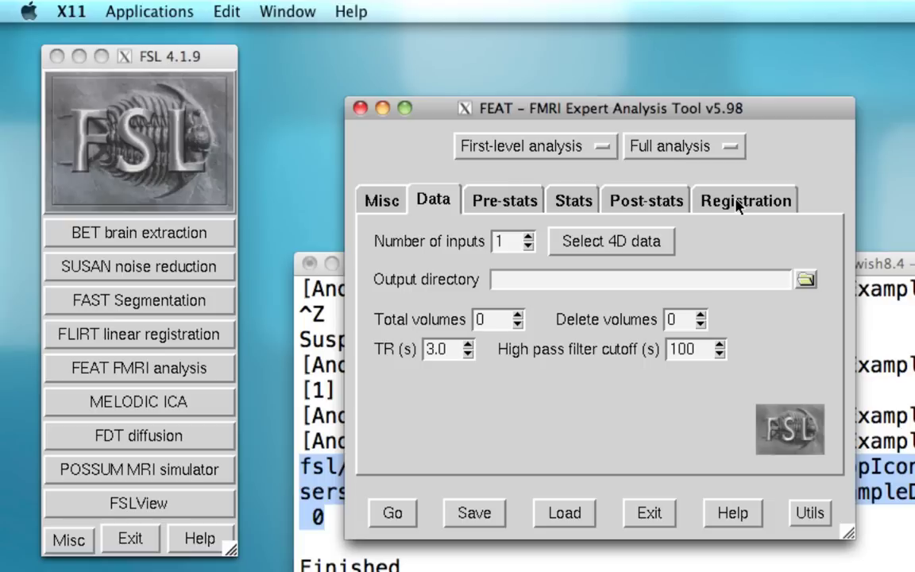
{"action": "left_click", "coordinate": [601, 148]}
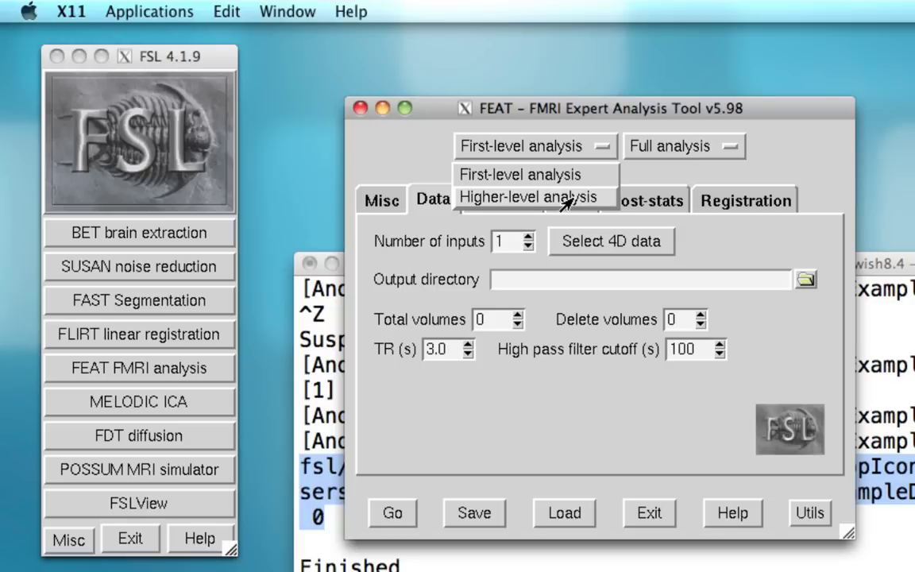
{"action": "left_click", "coordinate": [648, 178]}
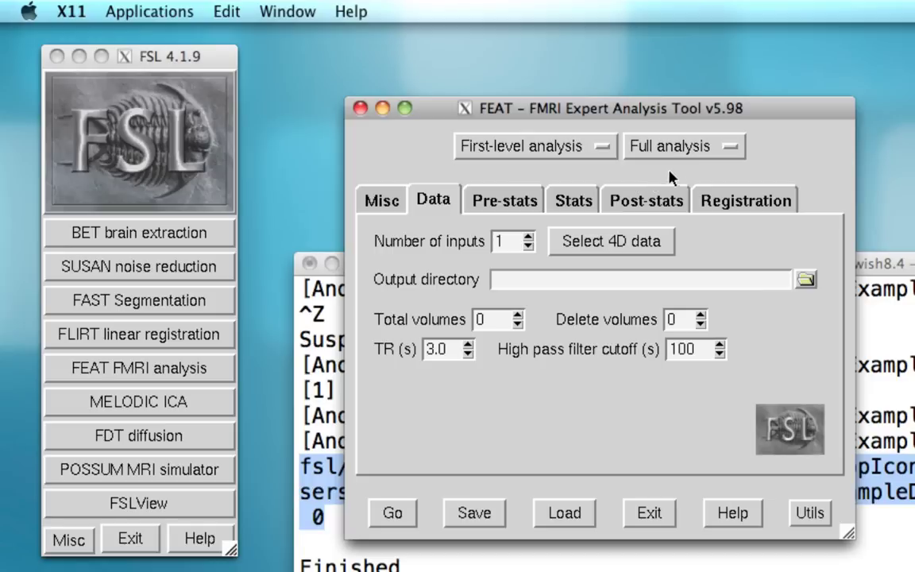
{"action": "left_click", "coordinate": [715, 150]}
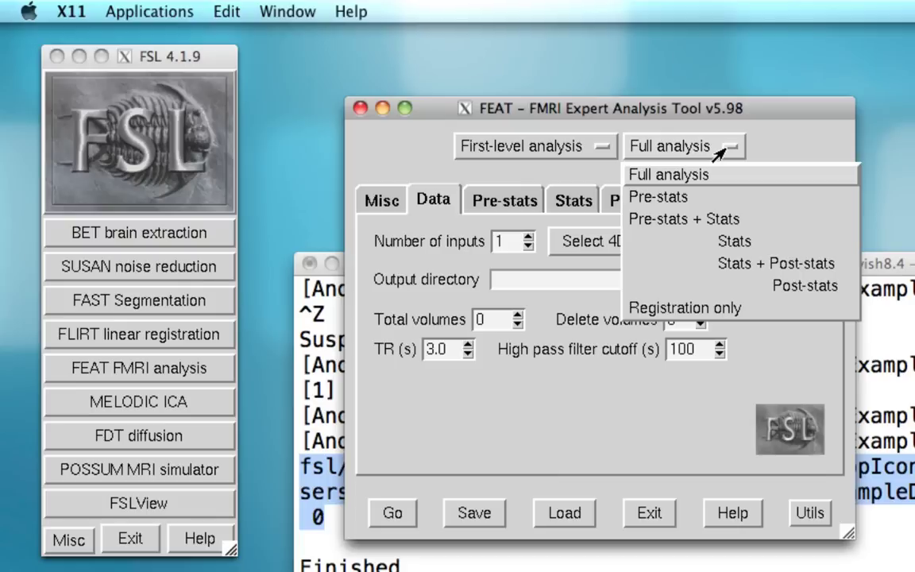
{"action": "left_click", "coordinate": [693, 310]}
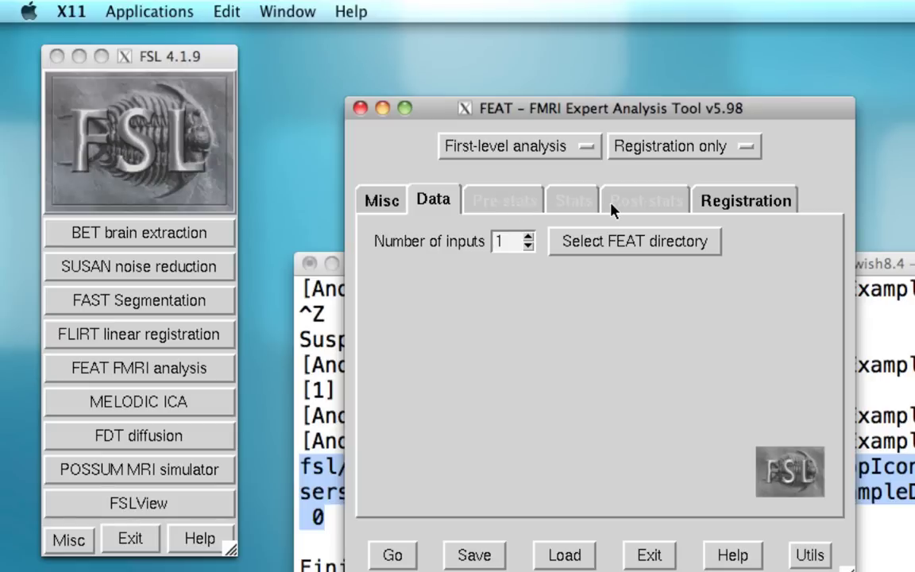
{"action": "left_click", "coordinate": [680, 149]}
{"action": "left_click", "coordinate": [653, 175]}
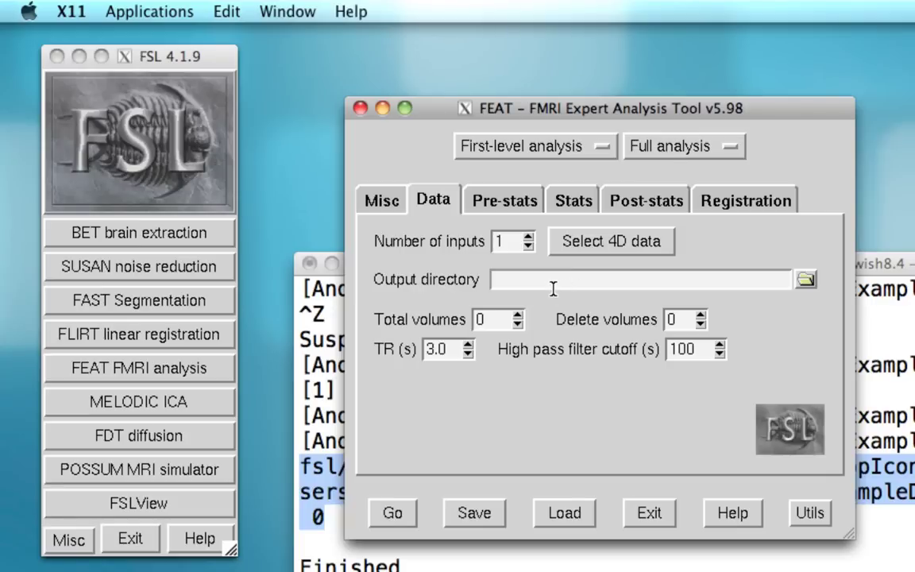
Review FEAT's Pre-stats options, then display the Stats tab with FILM prewhitening on.
{"action": "mouse_move", "coordinate": [553, 289]}
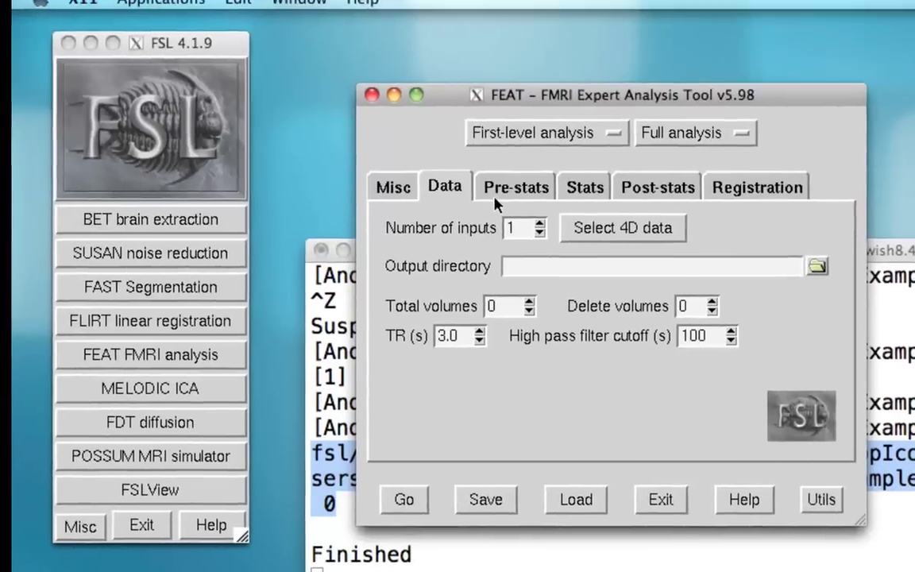
{"action": "left_click", "coordinate": [503, 192]}
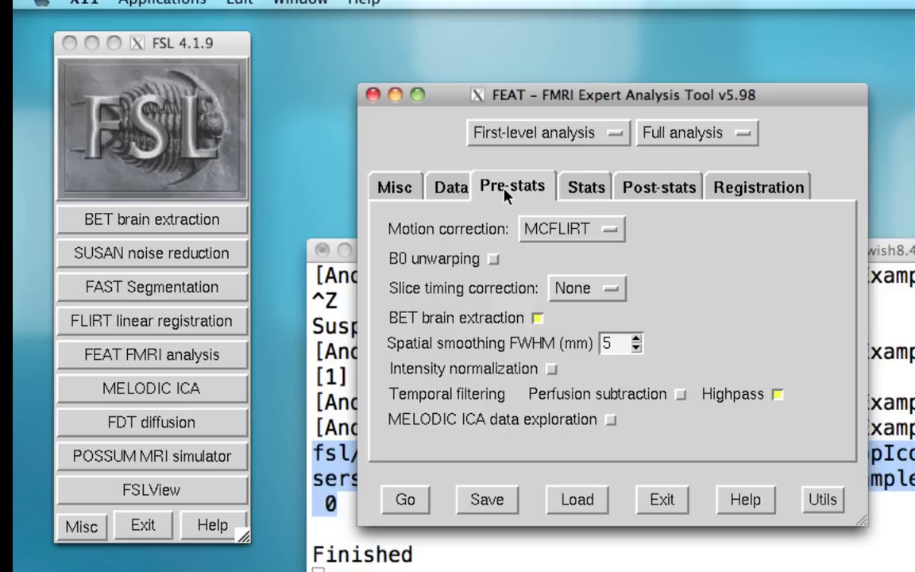
{"action": "left_click", "coordinate": [582, 187]}
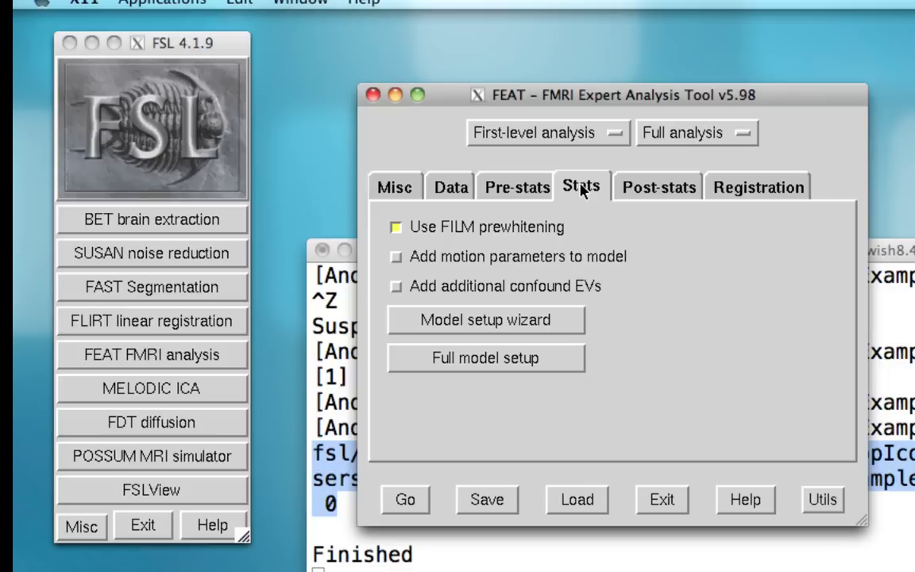
Check FEAT's Post-stats thresholding, then its Registration settings (MNI152_T1_2mm_brain, normal search, 12 DOF).
{"action": "left_click", "coordinate": [648, 193]}
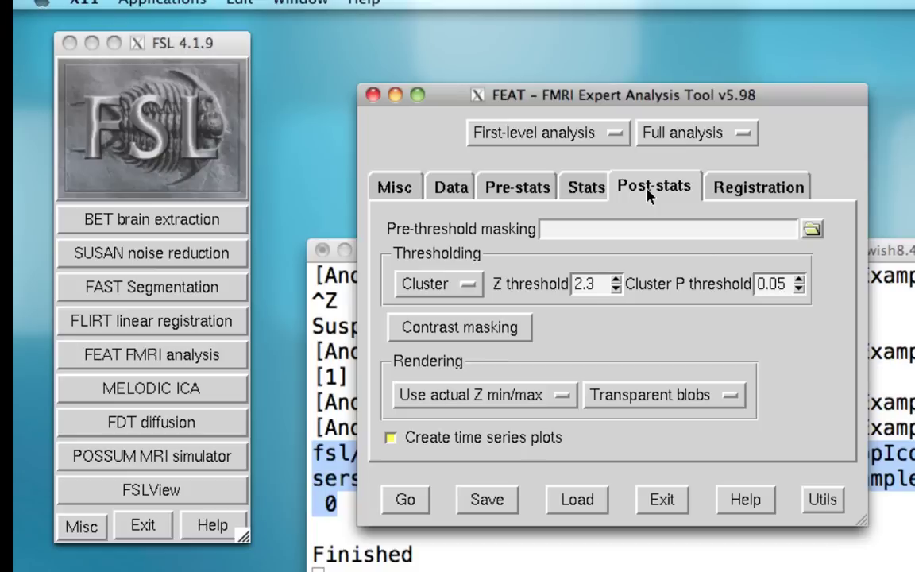
{"action": "left_click", "coordinate": [731, 193]}
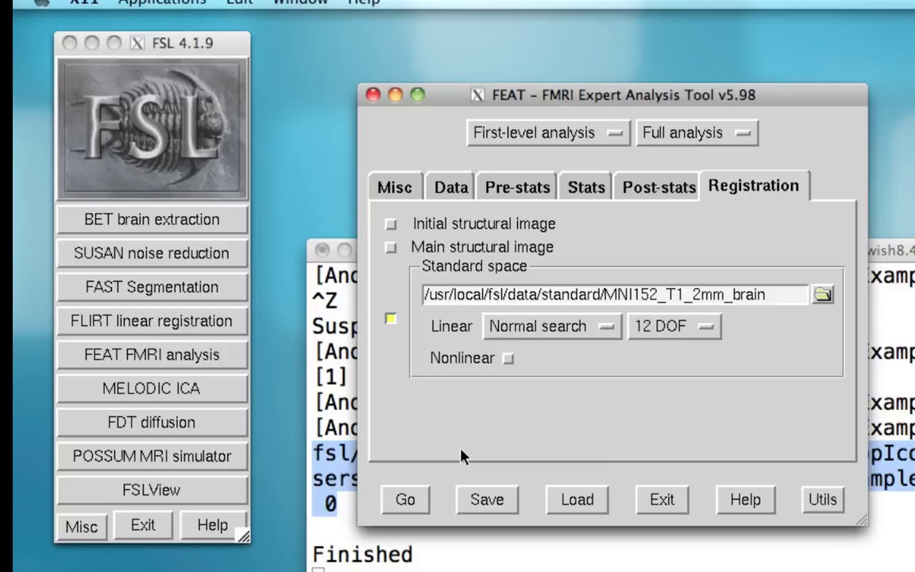
Close the FEAT window, leaving the FSL 4.1.9 menu and terminal visible.
{"action": "left_click", "coordinate": [372, 95]}
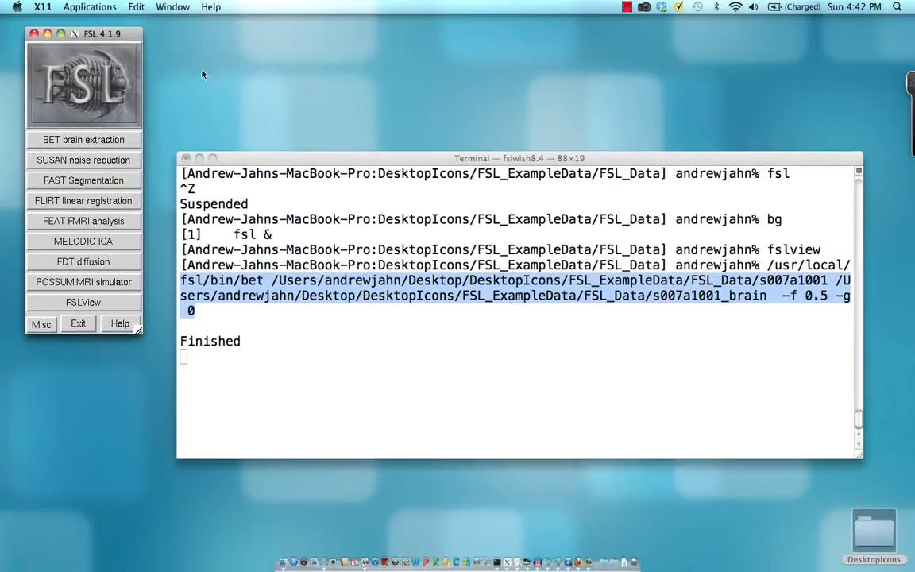